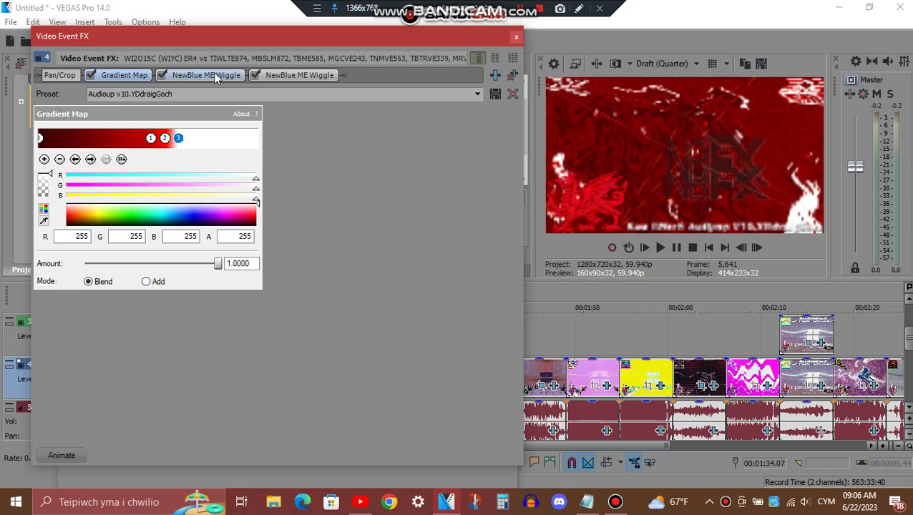
# - Examine the settings of both NewBlue ME Wiggle effects on the Audioup v10 video event, and close its effects
pyautogui.click(214, 74)
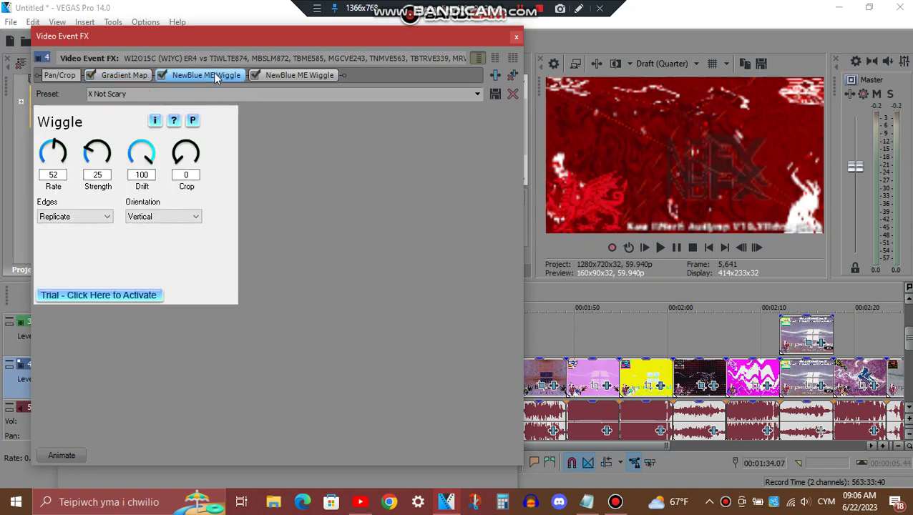
pyautogui.click(318, 75)
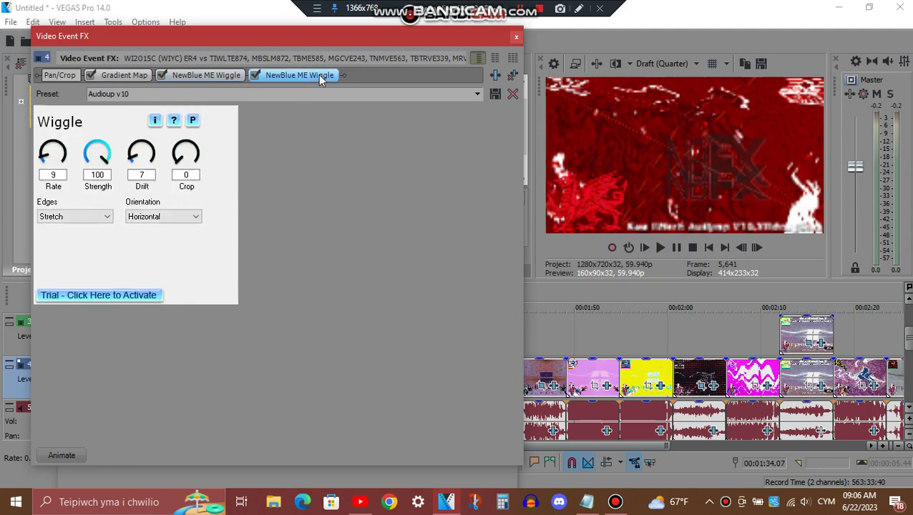
pyautogui.click(516, 35)
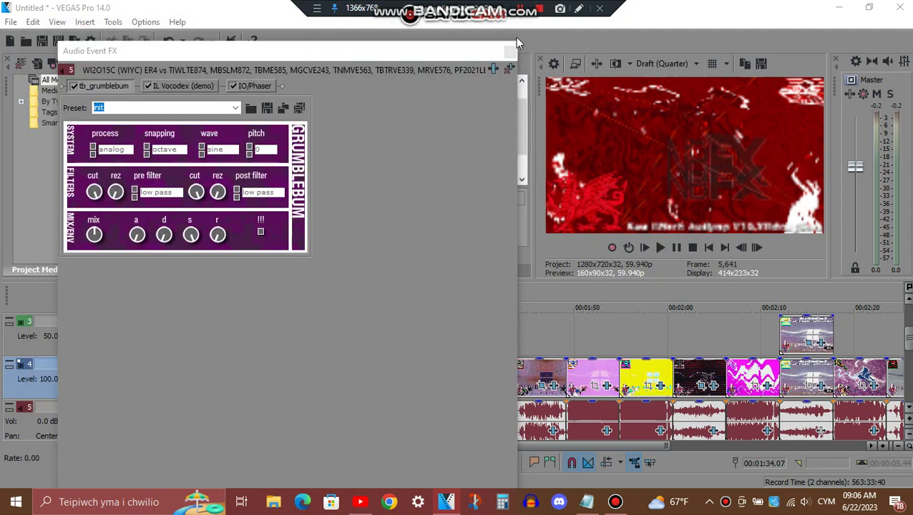
# - Examine the tb_grumblebum, IL Vocodex and IO/Phaser settings in the Audioup v10 audio effect chain, including the Vocodex keyboard notes
pyautogui.click(128, 88)
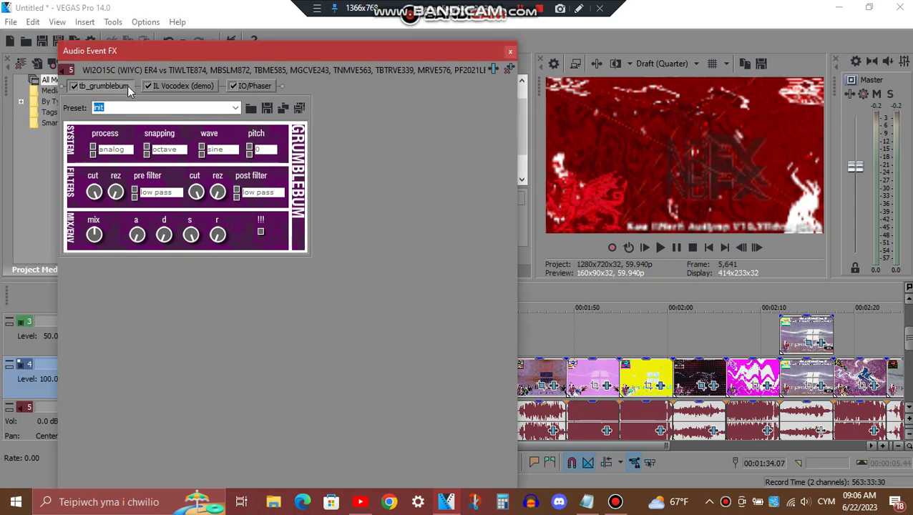
pyautogui.click(204, 86)
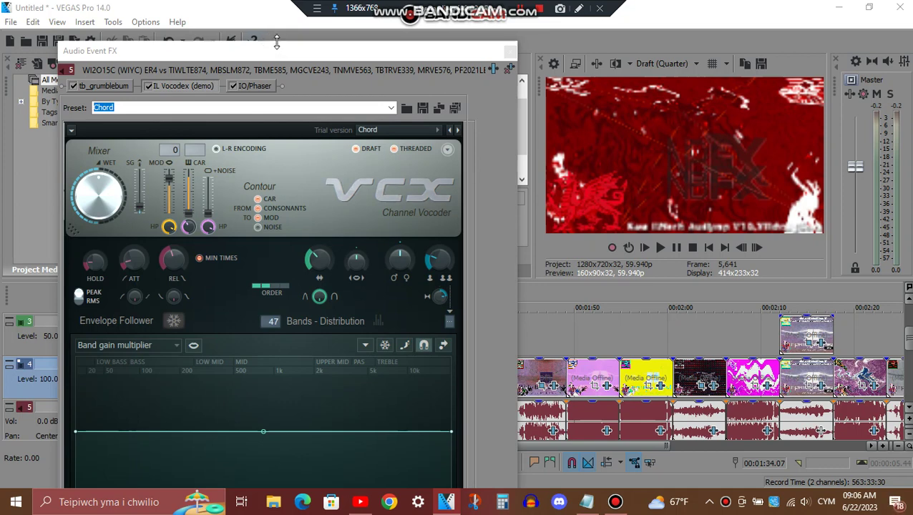
pyautogui.moveTo(276, 43)
pyautogui.mouseDown()
pyautogui.moveTo(279, 195)
pyautogui.moveTo(293, 67)
pyautogui.moveTo(285, 53)
pyautogui.mouseUp()
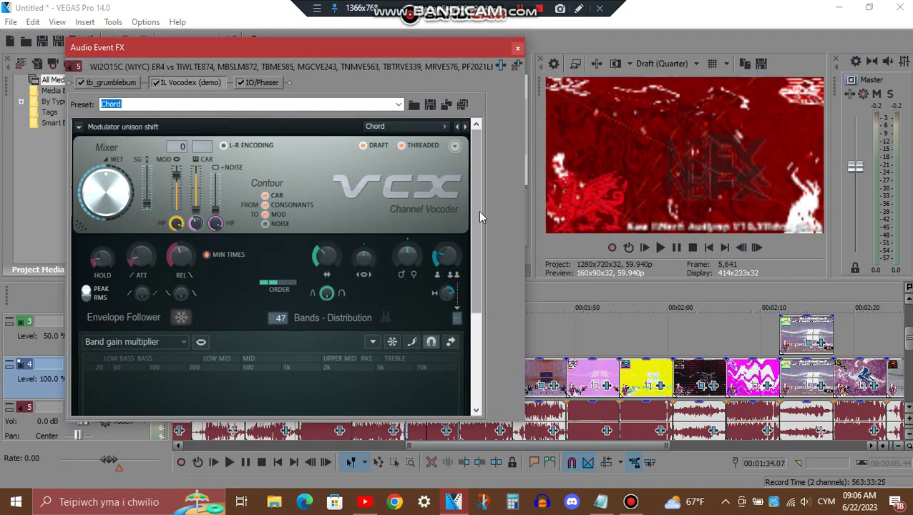
pyautogui.moveTo(478, 215); pyautogui.dragTo(475, 321)
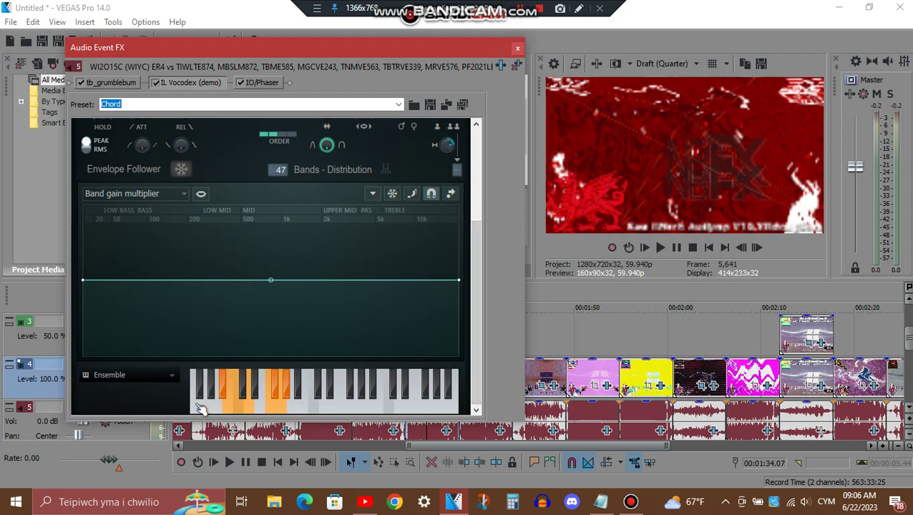
pyautogui.click(257, 83)
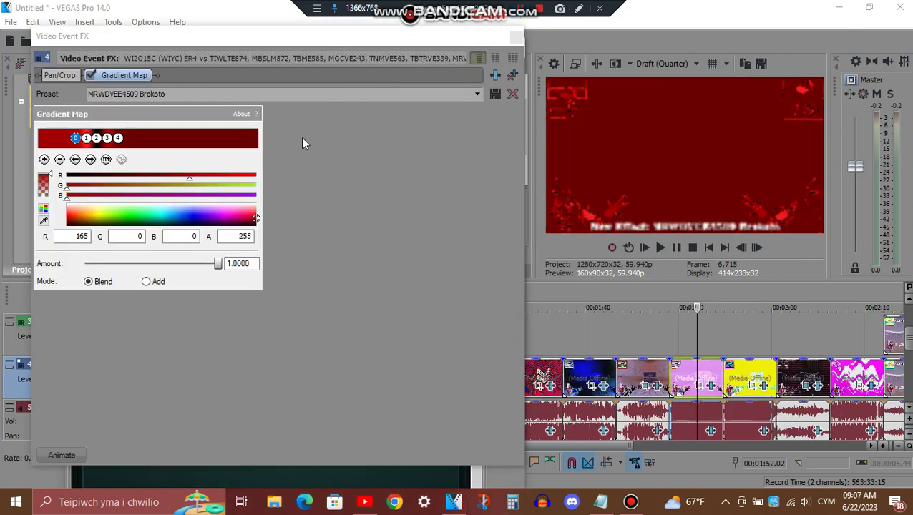
# - Examine the colour values of Gradient Map points 1 to 4 in the MRWDVEE4509 Brokoto preset, and close the video effects
pyautogui.click(90, 160)
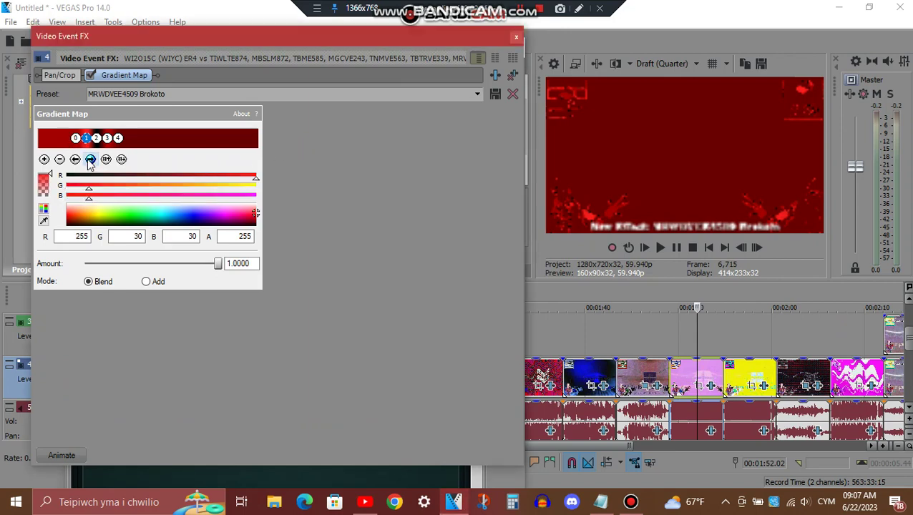
pyautogui.click(91, 160)
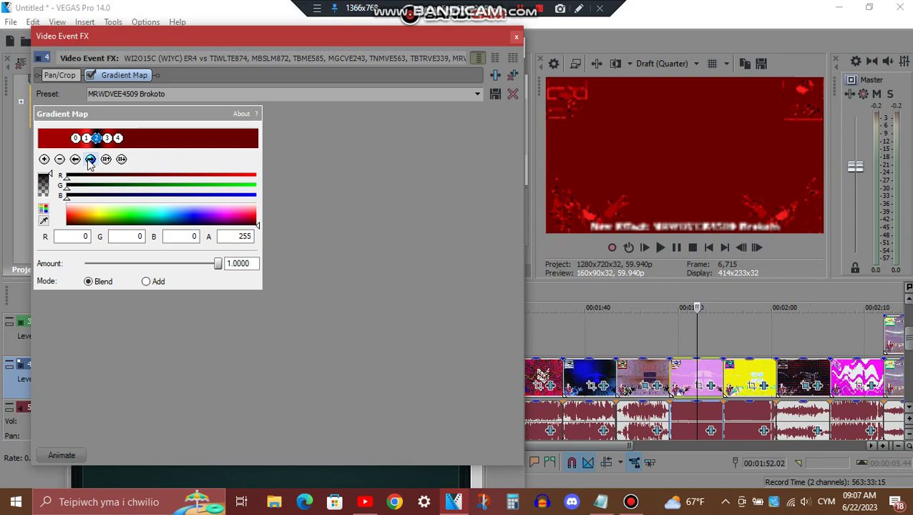
pyautogui.click(90, 160)
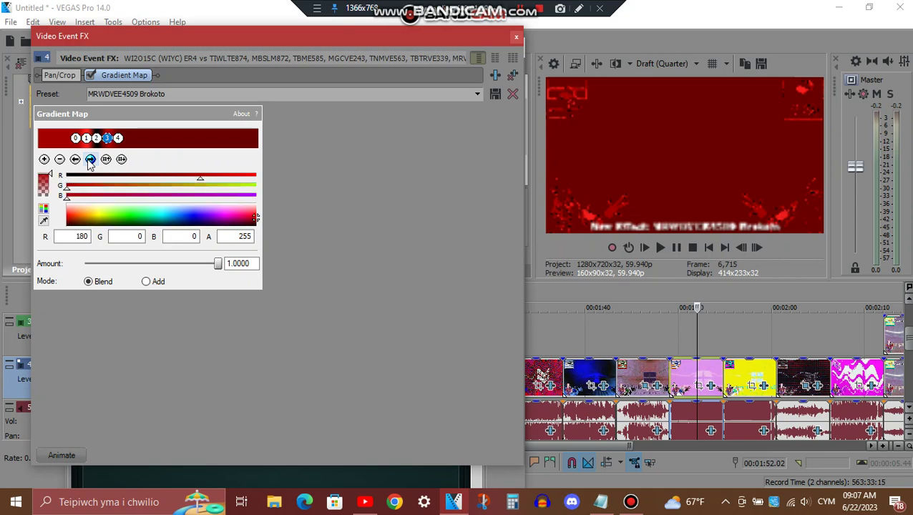
pyautogui.click(90, 159)
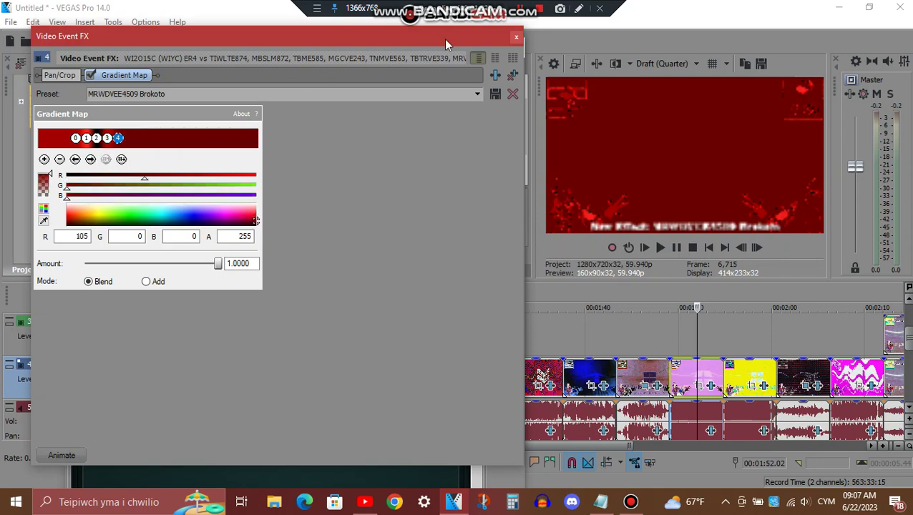
pyautogui.click(515, 36)
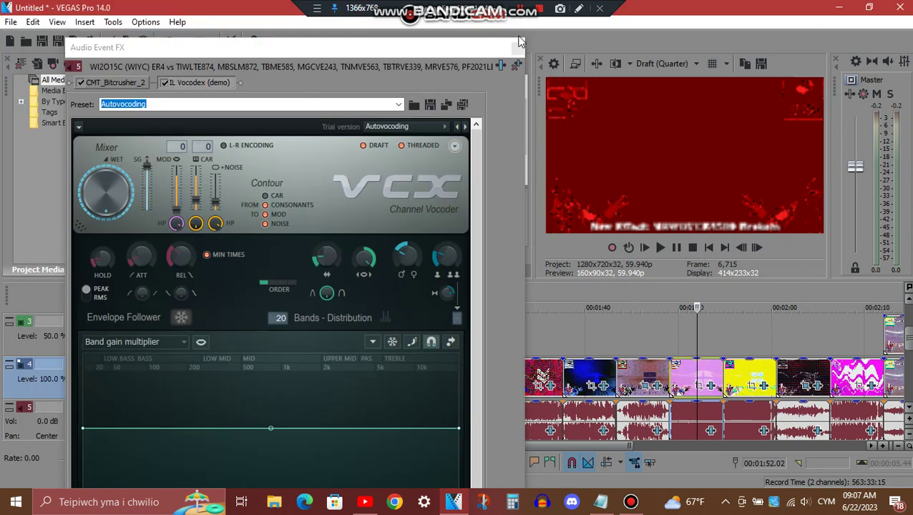
# - Examine the CMT_Bitcrusher_2 and IL Vocodex settings in the MRWDVEE4509 Brokoto event's audio effect chain
pyautogui.click(124, 84)
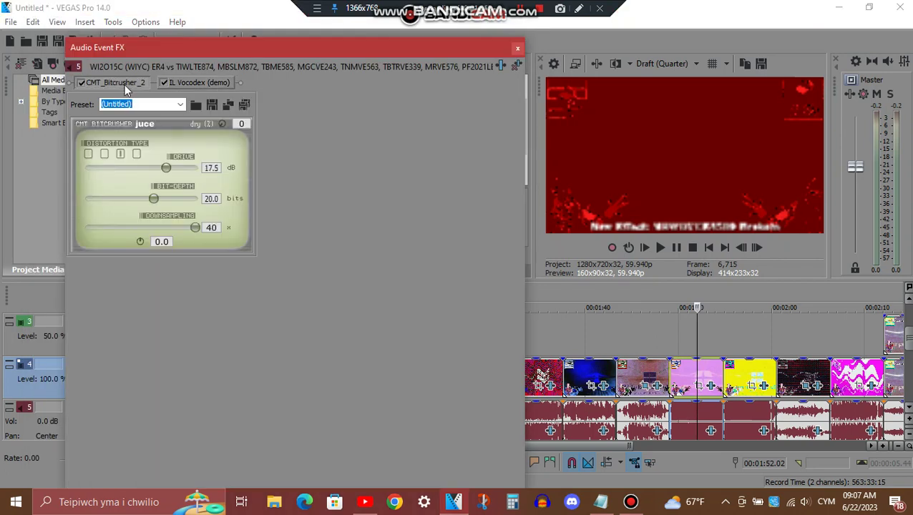
pyautogui.click(121, 154)
pyautogui.click(213, 83)
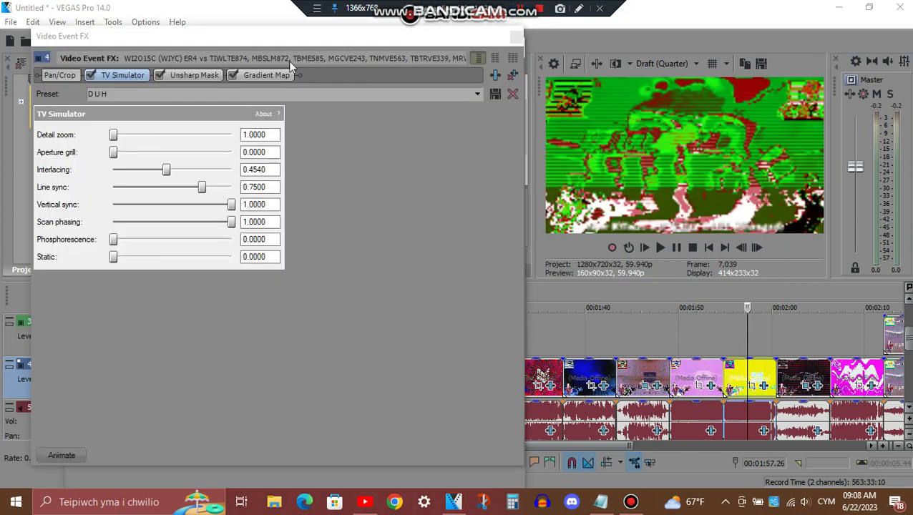
# - Examine the Unsharp Mask settings and each Gradient Map point's colour on the D U H video event, and close its effects
pyautogui.click(199, 75)
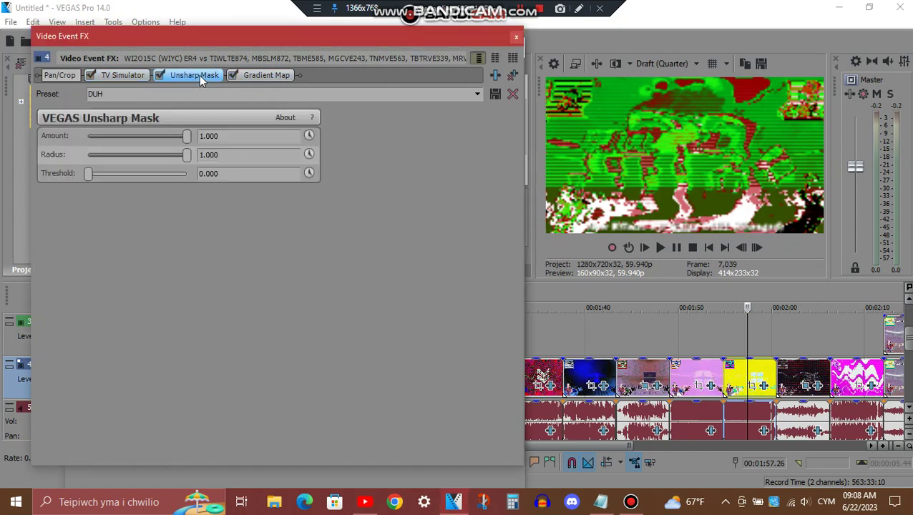
pyautogui.click(258, 76)
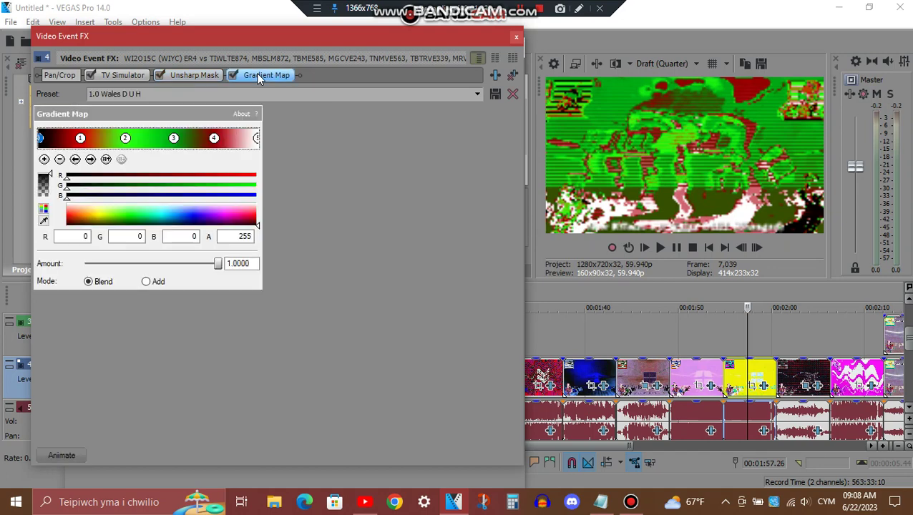
pyautogui.click(90, 160)
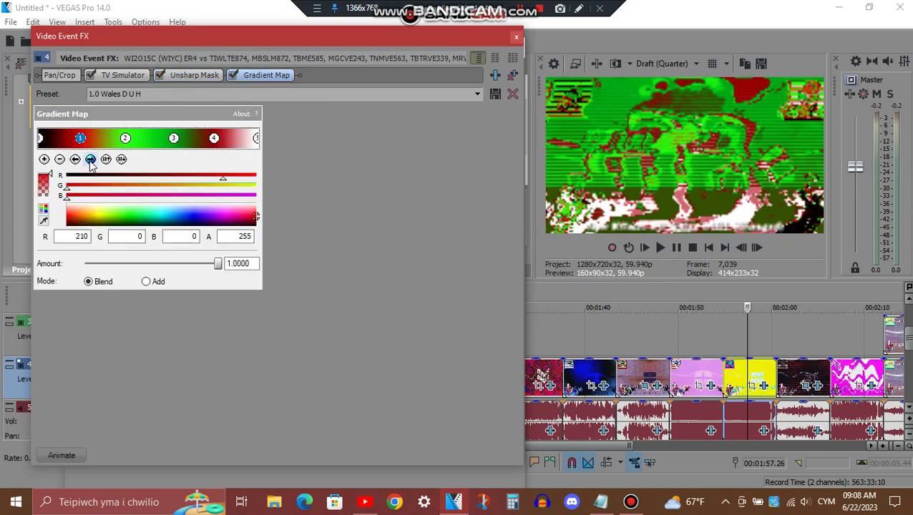
pyautogui.click(90, 160)
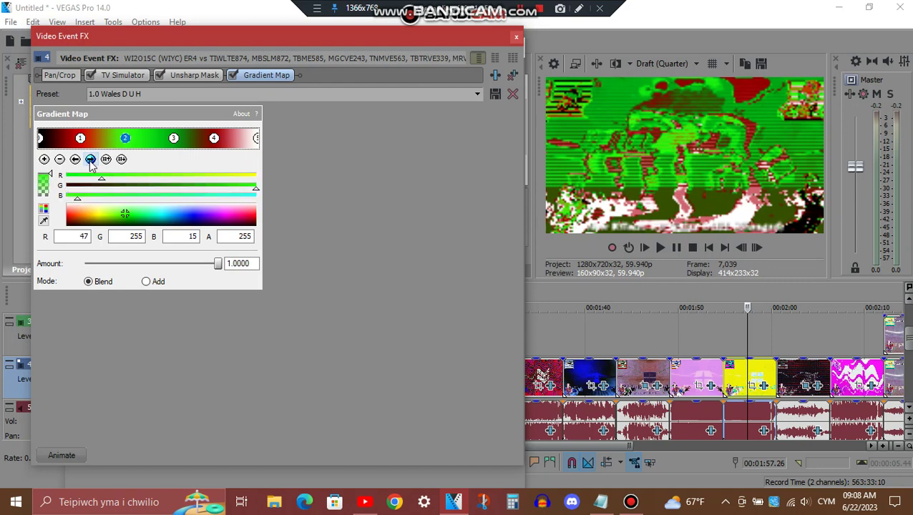
pyautogui.click(90, 160)
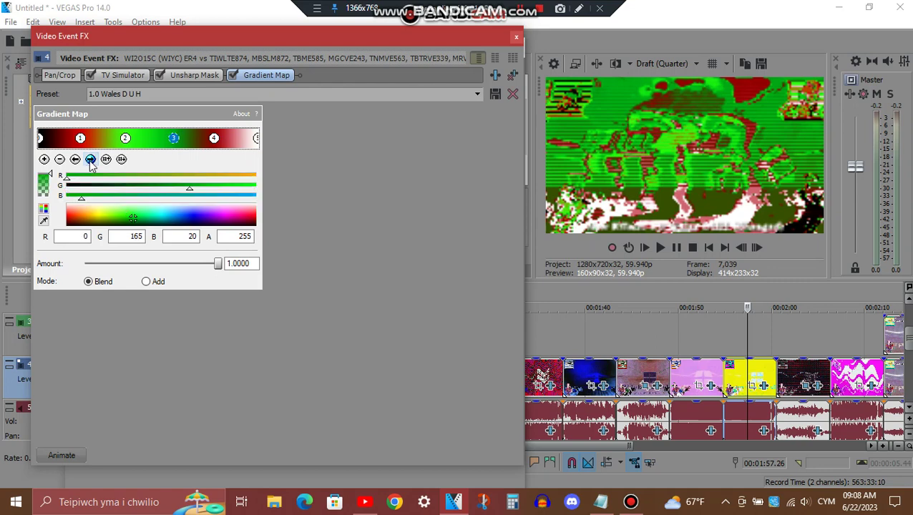
pyautogui.click(91, 159)
pyautogui.click(91, 160)
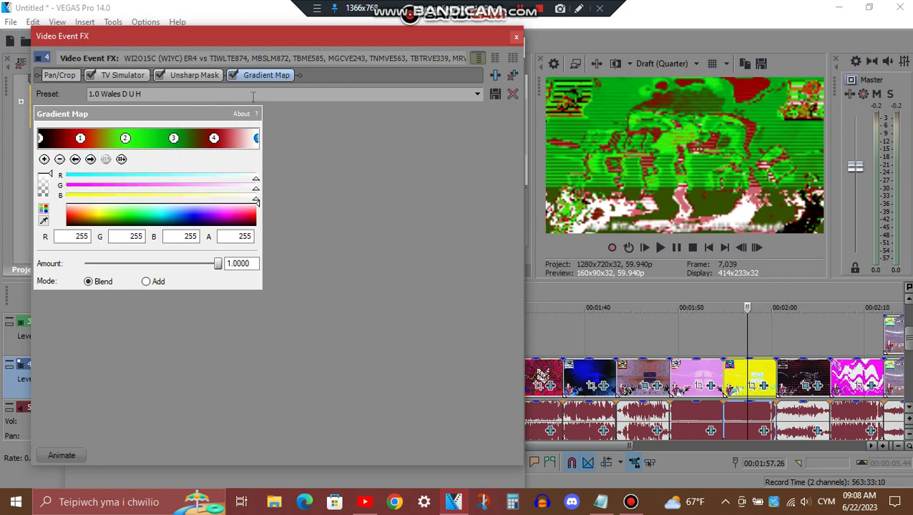
pyautogui.click(516, 37)
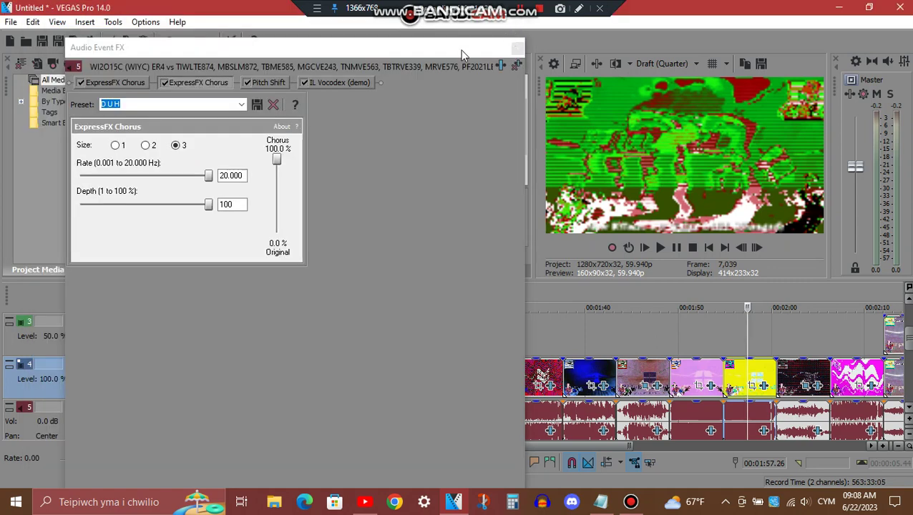
# - Examine the settings of the first and second ExpressFX Chorus effects on the D U H audio event
pyautogui.click(143, 85)
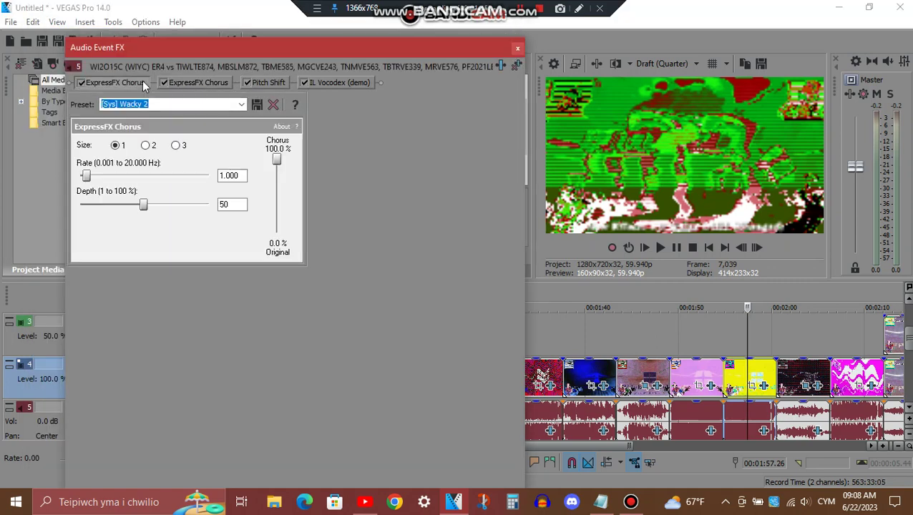
pyautogui.click(203, 83)
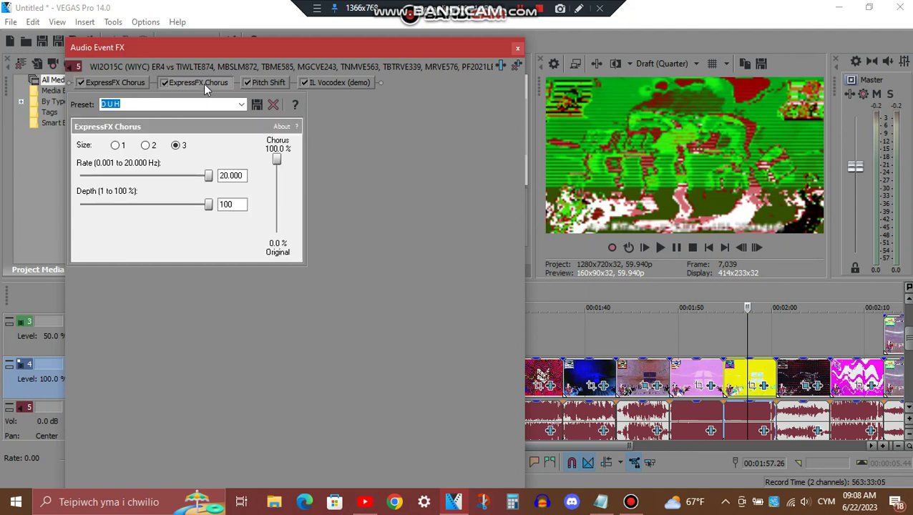
# - Set the D U H event's Pitch Shift to -7 semitones with the mode A18. Drums (better for toms)
pyautogui.click(274, 83)
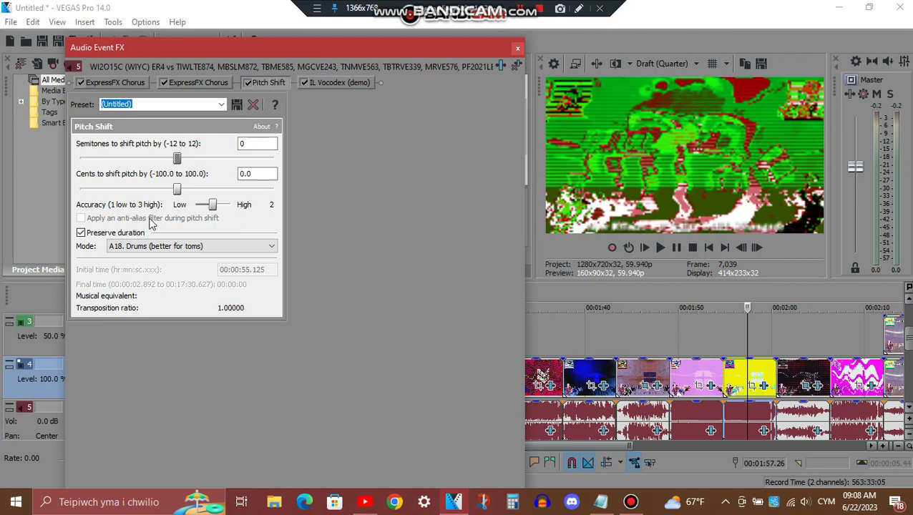
pyautogui.click(143, 246)
pyautogui.click(172, 403)
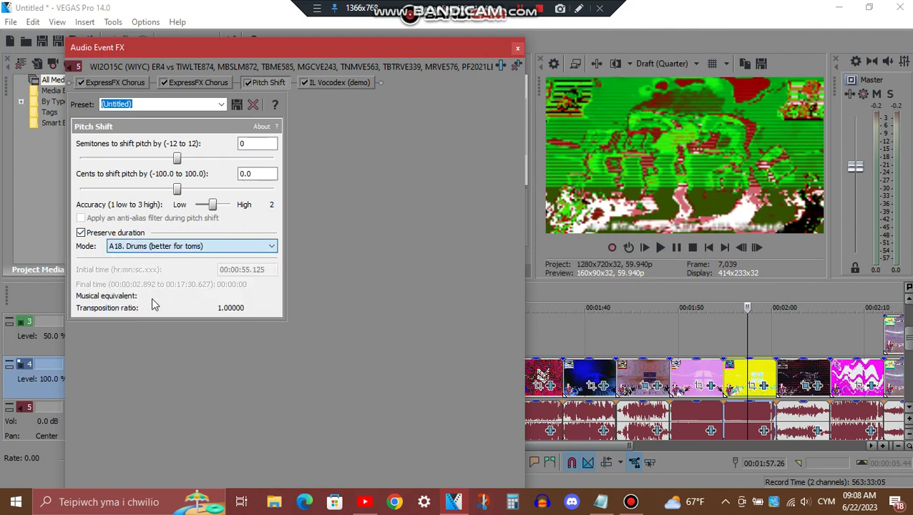
pyautogui.moveTo(177, 159); pyautogui.dragTo(125, 163)
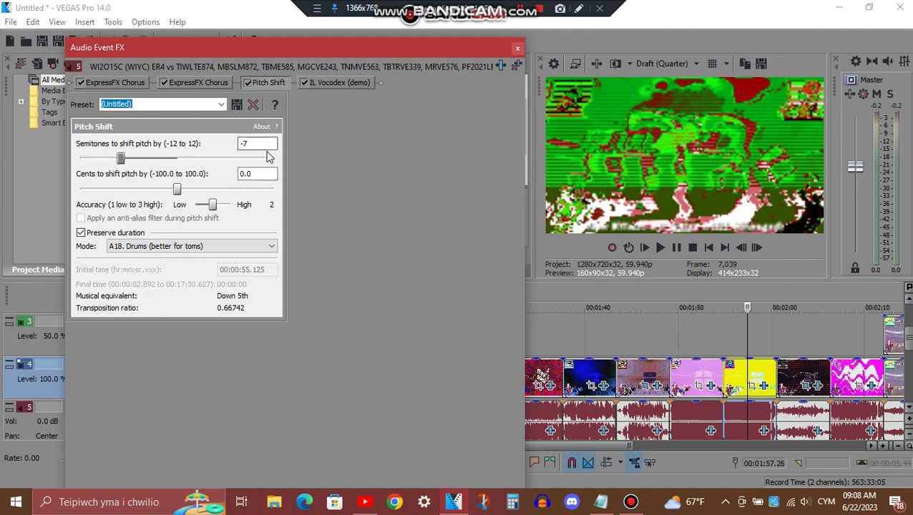
# - Examine the IL Vocodex settings of the D U H audio event, from the mixer down to the lower controls
pyautogui.click(341, 83)
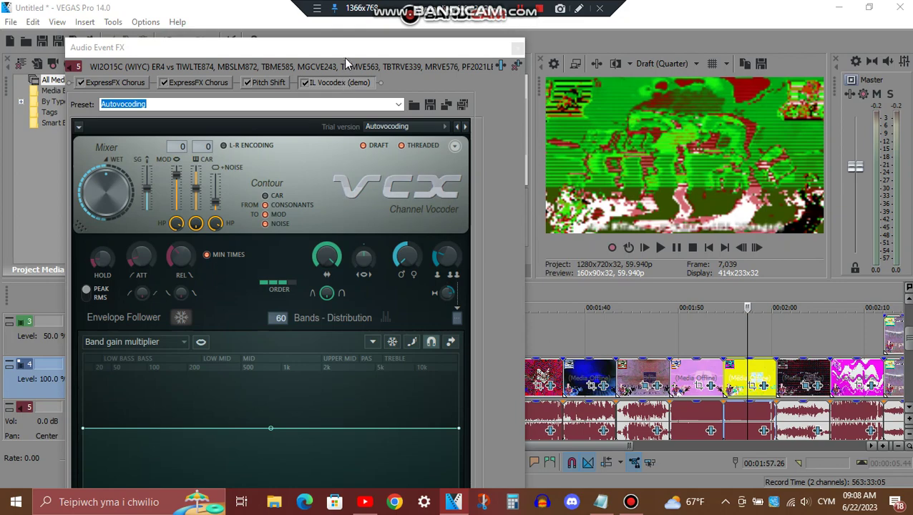
pyautogui.moveTo(349, 47)
pyautogui.mouseDown()
pyautogui.moveTo(349, 172)
pyautogui.moveTo(342, 57)
pyautogui.mouseUp()
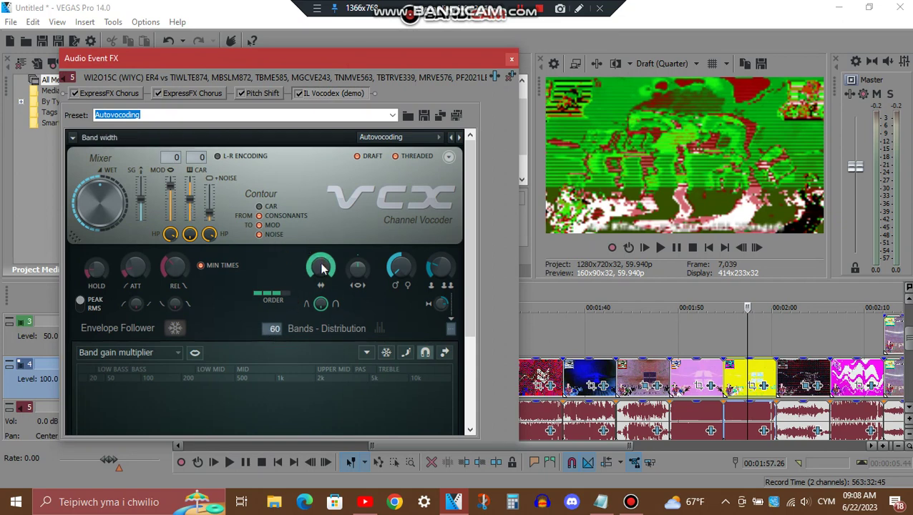
pyautogui.moveTo(469, 191); pyautogui.dragTo(478, 299)
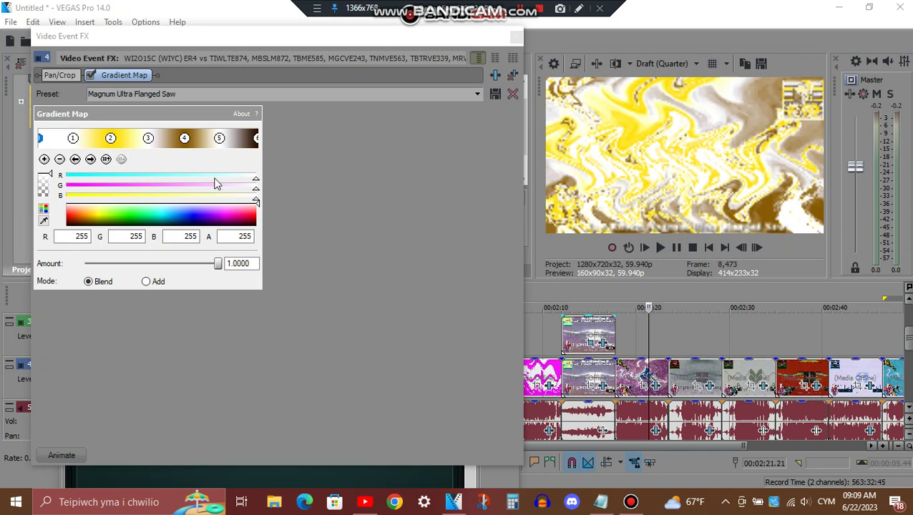
# - Examine the colour of each Gradient Map point on the Magnum Ultra Flanged Saw video event, and close its effects
pyautogui.click(90, 159)
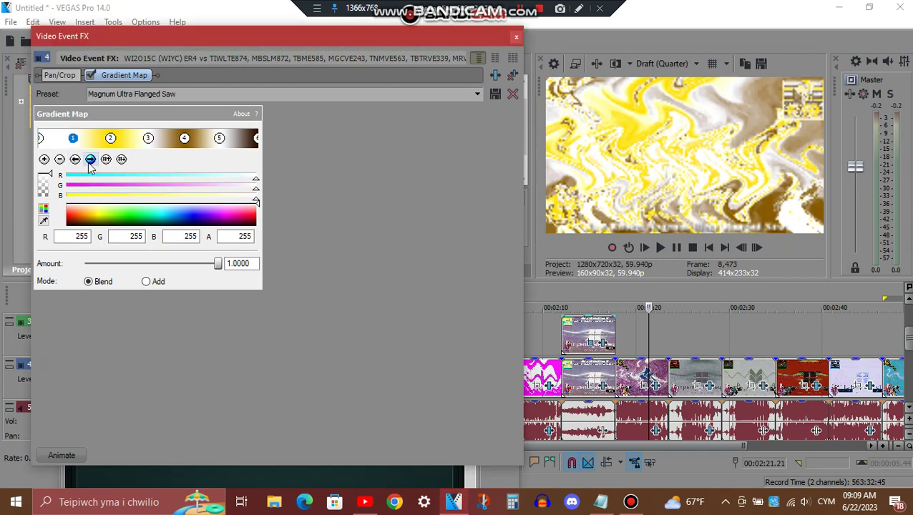
pyautogui.click(89, 164)
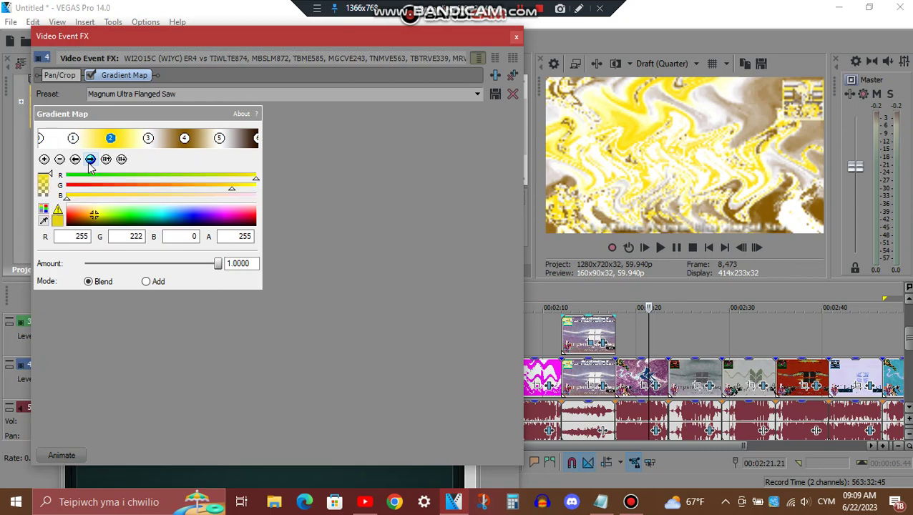
pyautogui.click(90, 161)
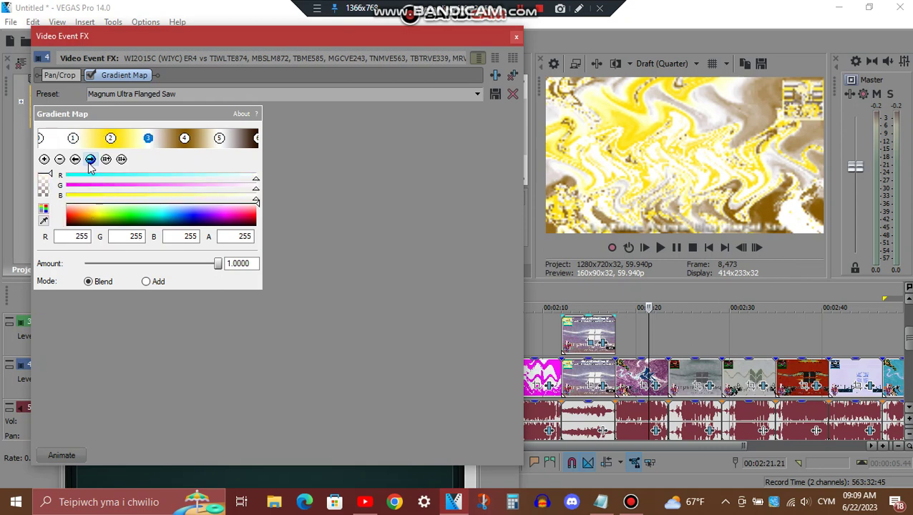
pyautogui.click(90, 160)
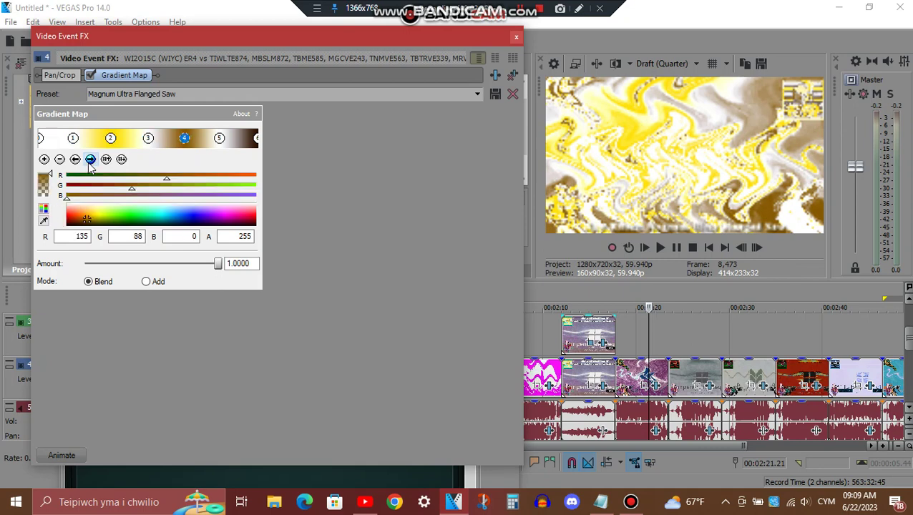
pyautogui.click(90, 160)
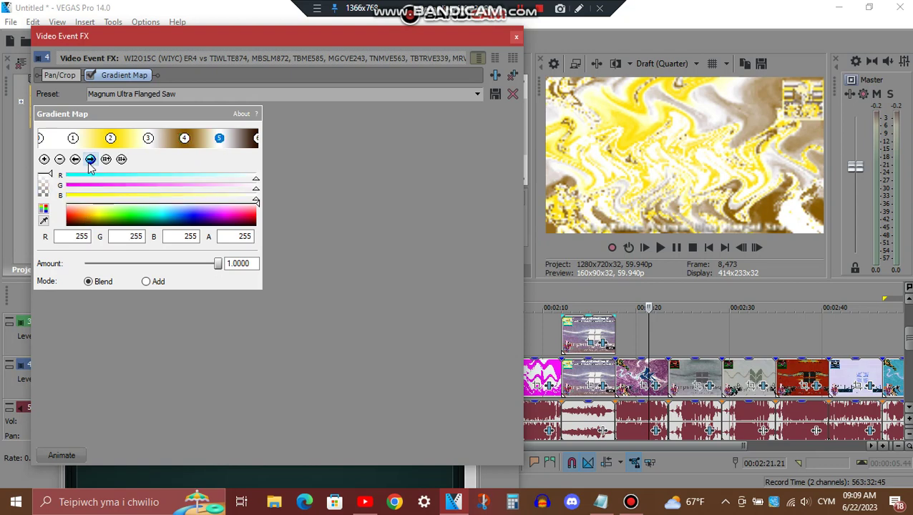
pyautogui.click(90, 160)
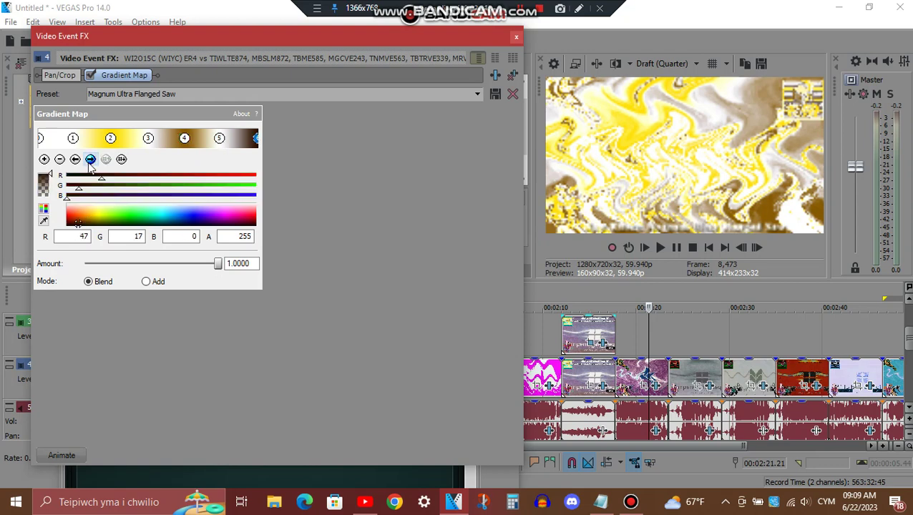
pyautogui.click(515, 36)
# - Examine the IL Vocodex settings of the Magnum Ultra Flanged Saw audio event, from the mixer down to the lower controls
pyautogui.moveTo(427, 55)
pyautogui.mouseDown()
pyautogui.moveTo(431, 182)
pyautogui.moveTo(428, 40)
pyautogui.mouseUp()
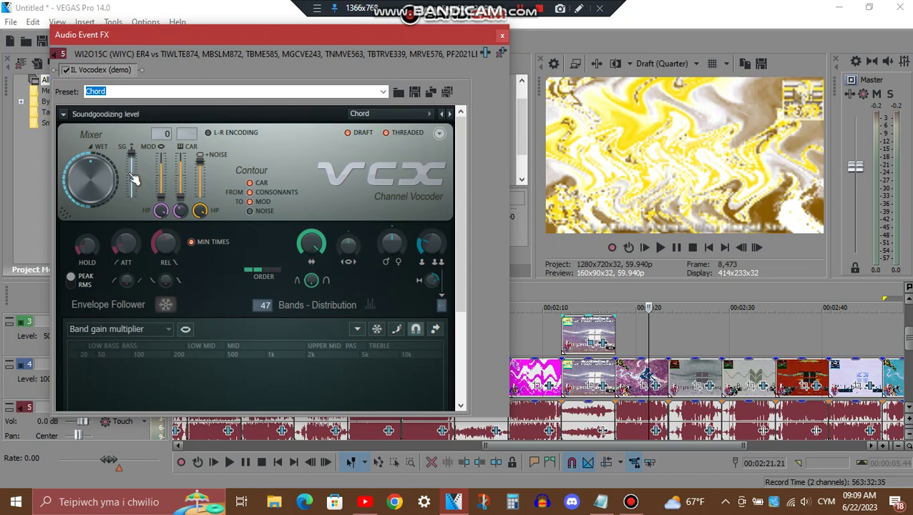
pyautogui.moveTo(461, 177); pyautogui.dragTo(471, 304)
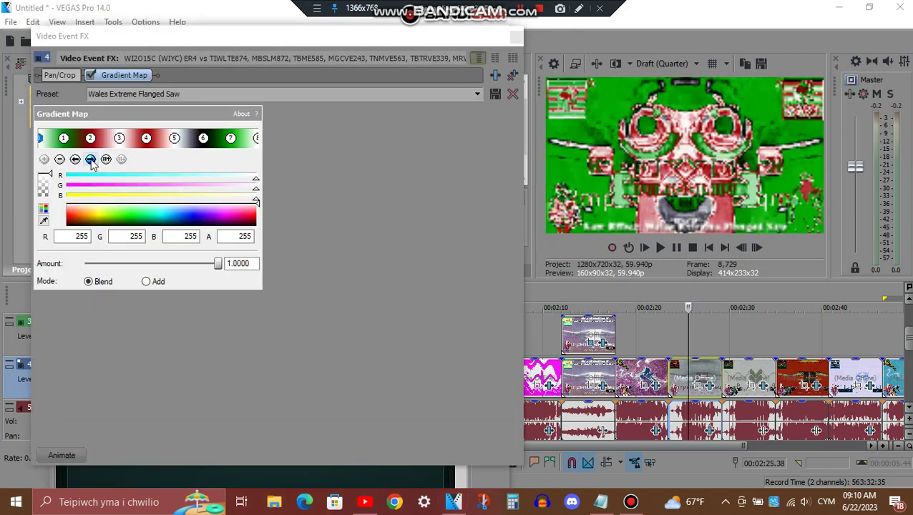
# - Examine the colour of each Gradient Map point on the Wales Extreme Flanged Saw video event, and close its effects
pyautogui.click(91, 160)
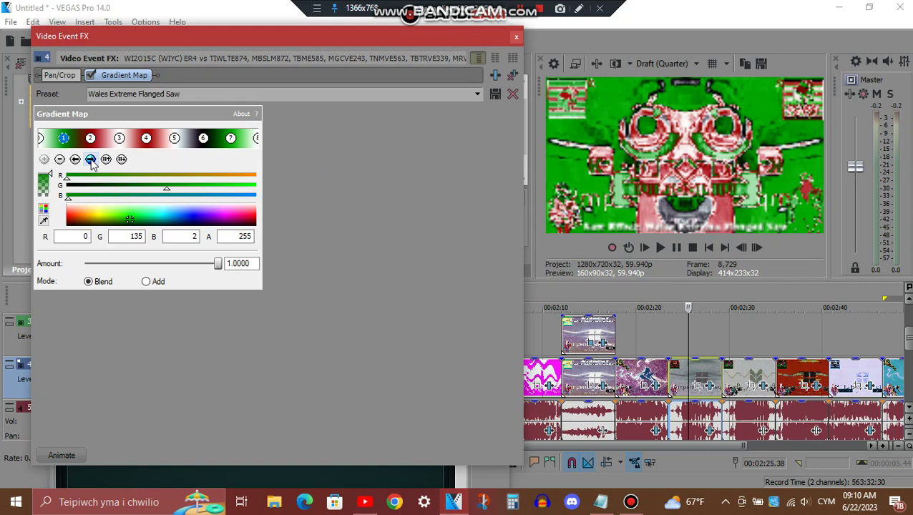
pyautogui.click(91, 159)
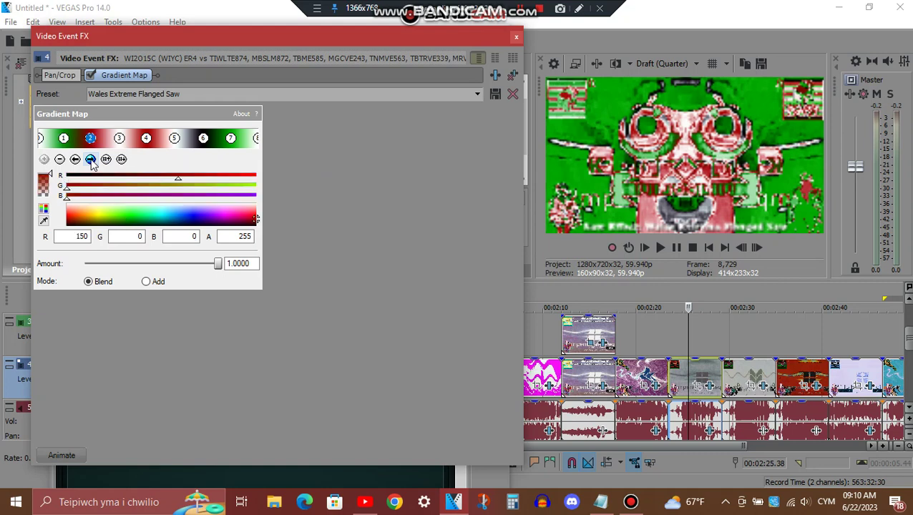
pyautogui.click(91, 159)
pyautogui.click(90, 159)
pyautogui.click(91, 159)
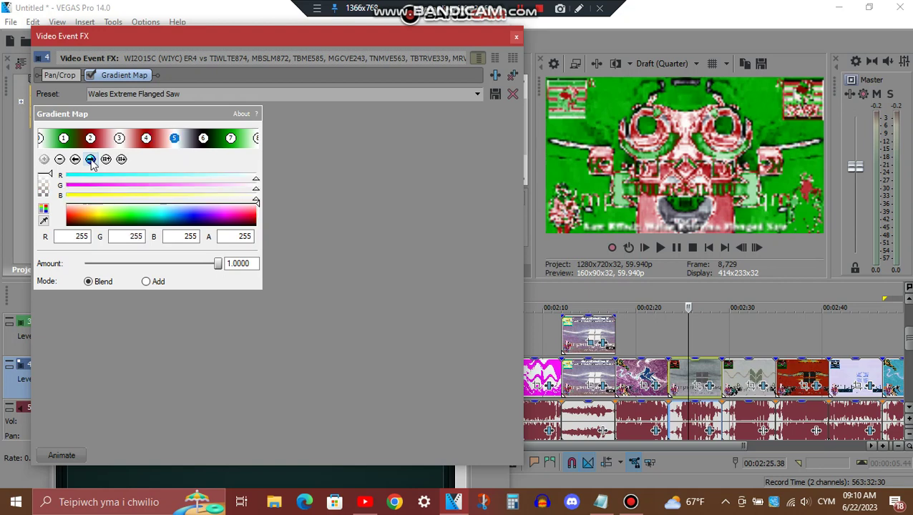
pyautogui.click(91, 160)
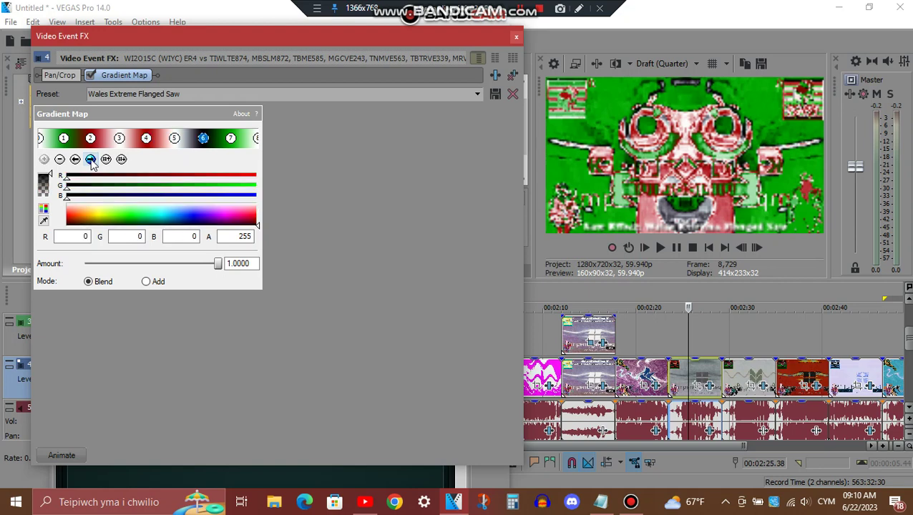
pyautogui.click(90, 160)
pyautogui.click(91, 160)
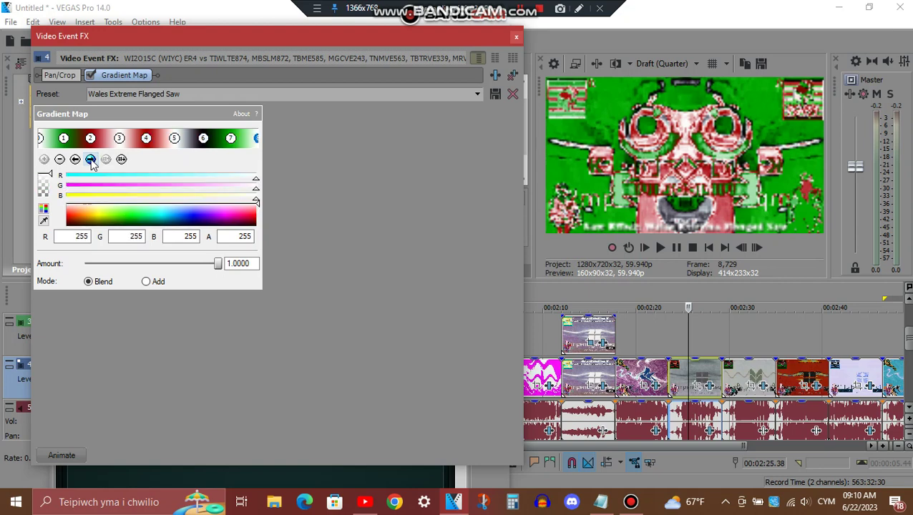
pyautogui.click(517, 37)
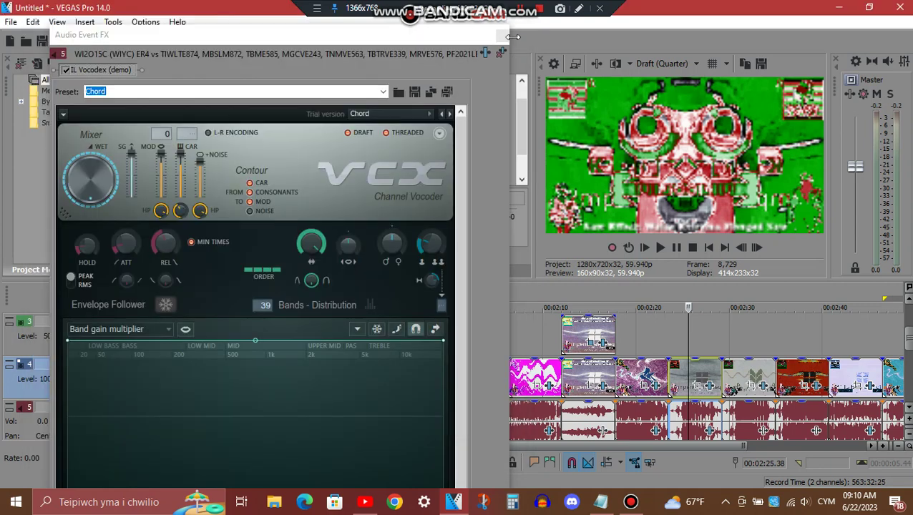
# - Examine the IL Vocodex settings of the Wales Extreme Flanged Saw audio event, from the mixer down to the lower controls
pyautogui.moveTo(413, 33)
pyautogui.mouseDown()
pyautogui.moveTo(419, 203)
pyautogui.moveTo(418, 45)
pyautogui.mouseUp()
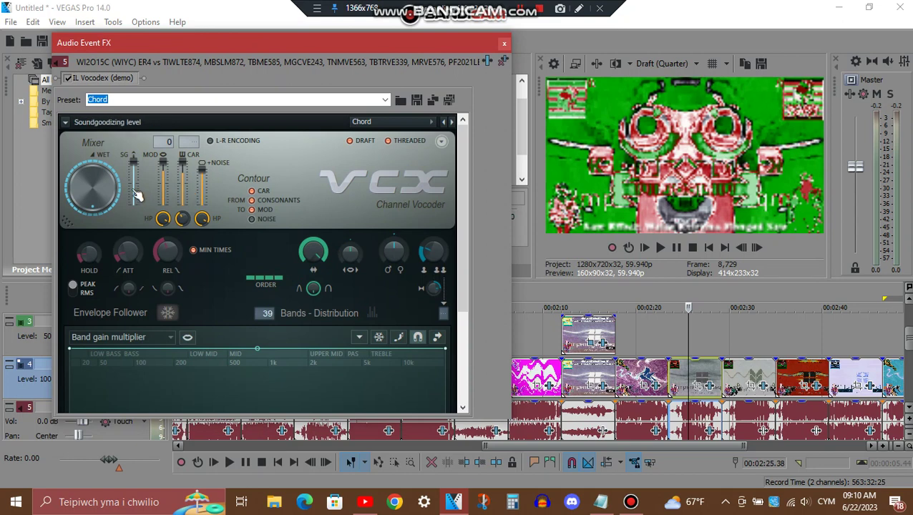
pyautogui.scroll(-1, 464, 214)
pyautogui.moveTo(464, 214); pyautogui.dragTo(467, 317)
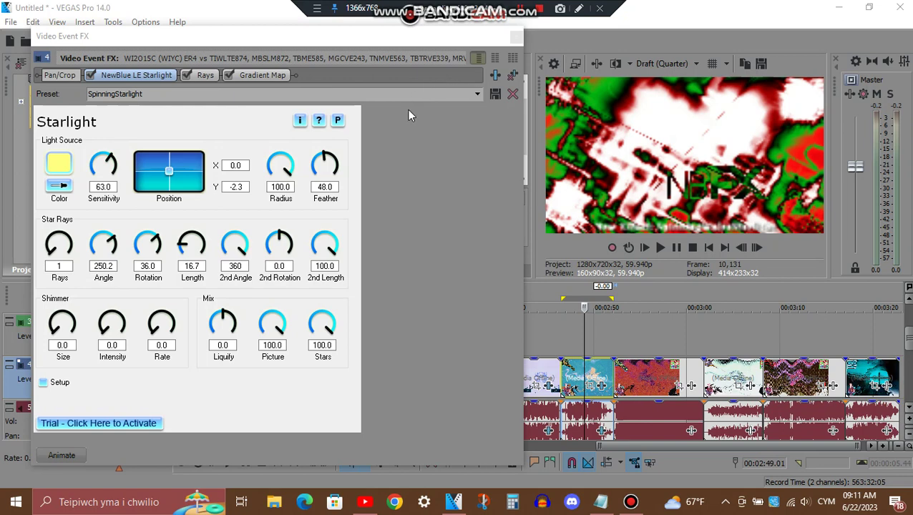
# - Examine the Rays settings and each Gradient Map point's colour on the SpinningWalesStarlight video event, and close its effects
pyautogui.click(204, 75)
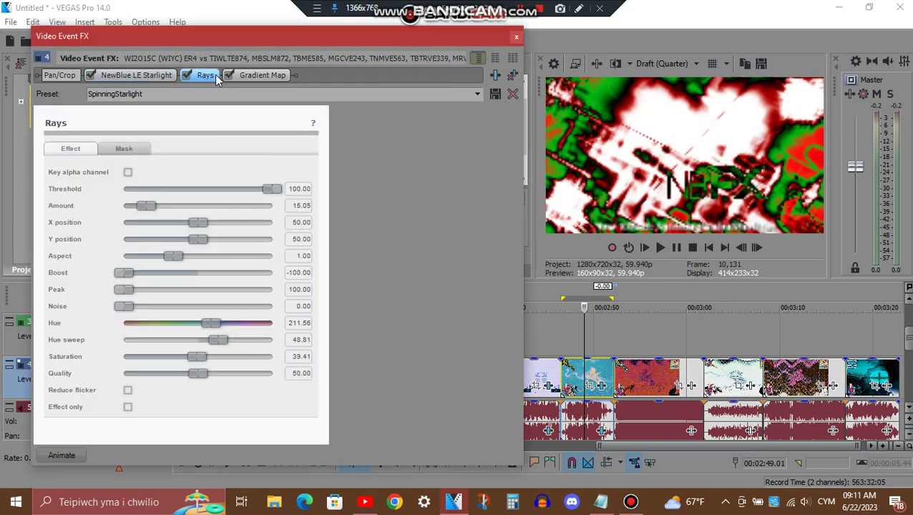
pyautogui.click(270, 76)
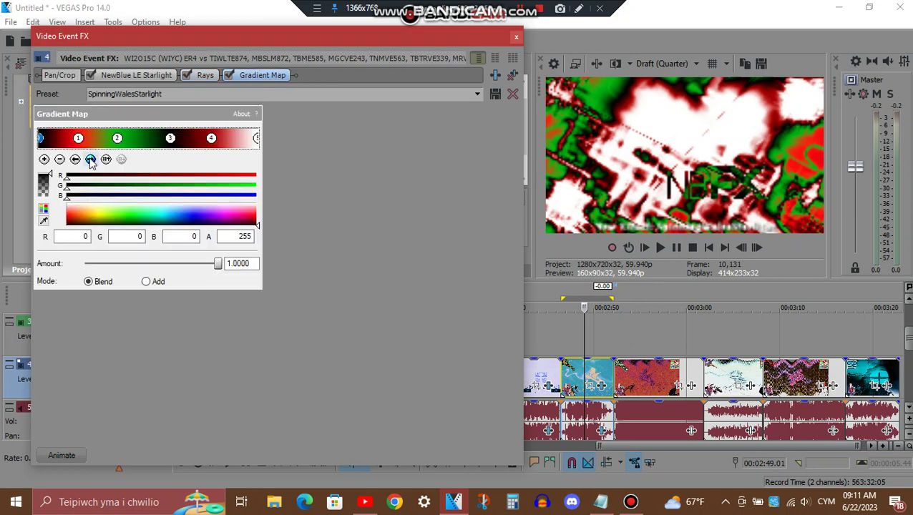
pyautogui.click(90, 160)
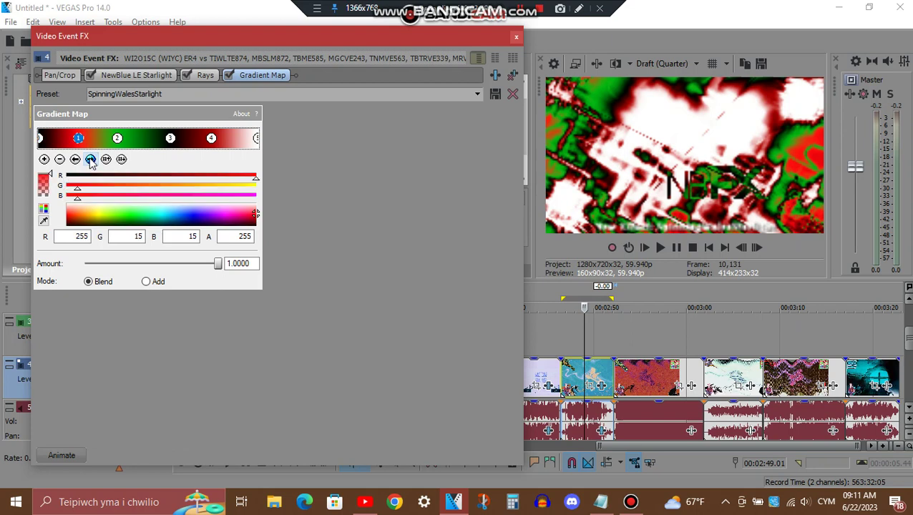
pyautogui.click(90, 160)
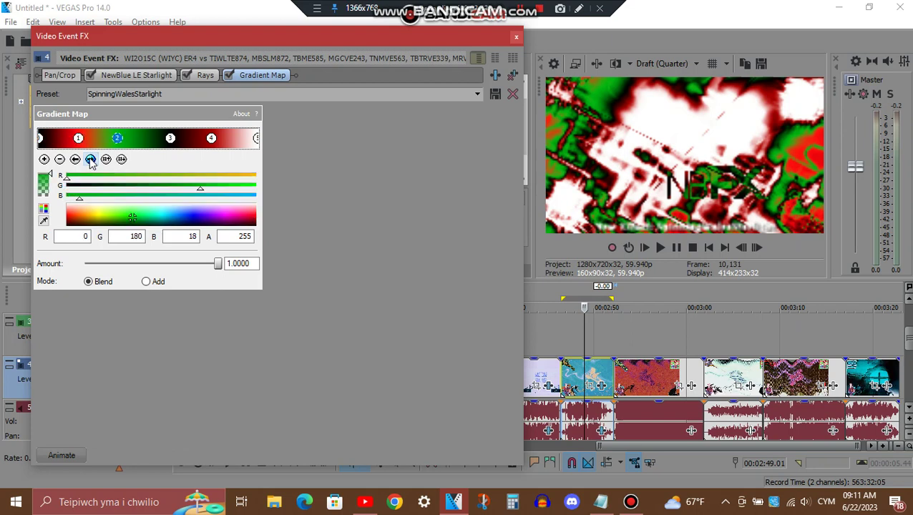
pyautogui.click(90, 159)
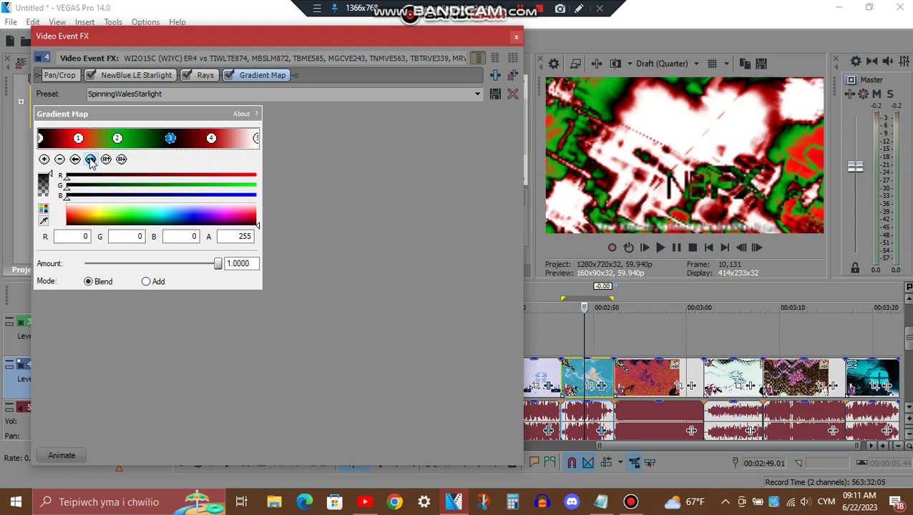
pyautogui.click(90, 160)
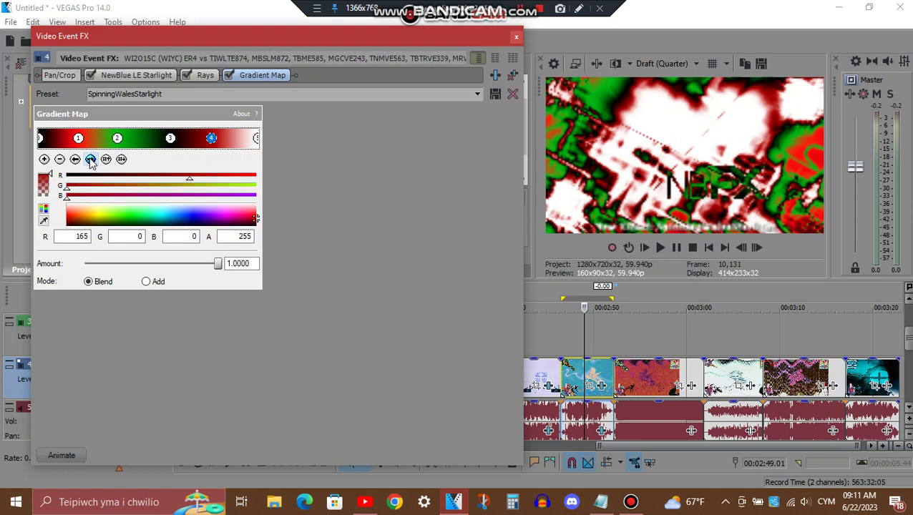
pyautogui.click(90, 159)
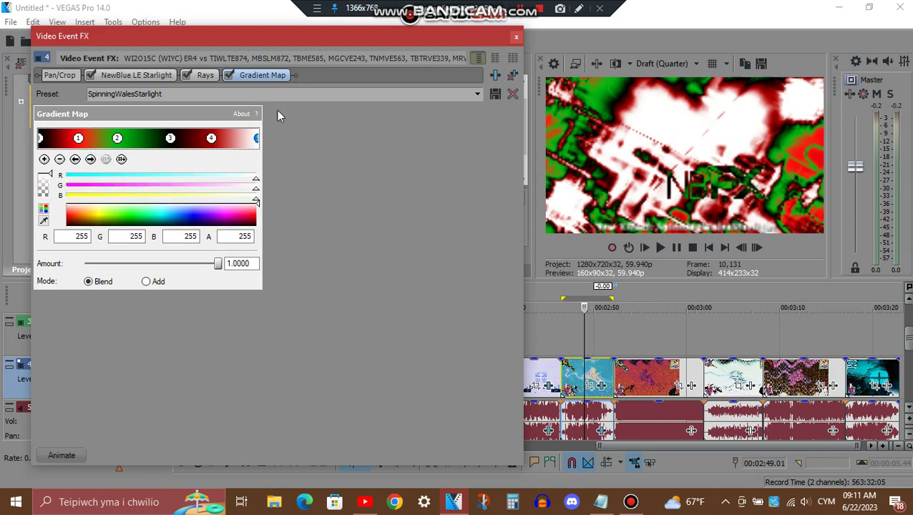
pyautogui.click(516, 36)
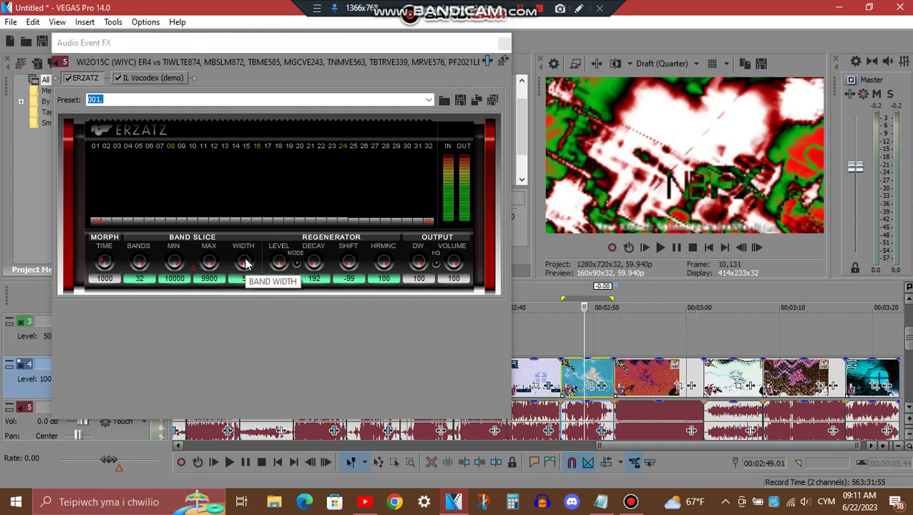
# - Set the ERZATZ band slice width to 0 on the SpinningWalesStarlight audio event
pyautogui.moveTo(245, 264); pyautogui.dragTo(249, 322)
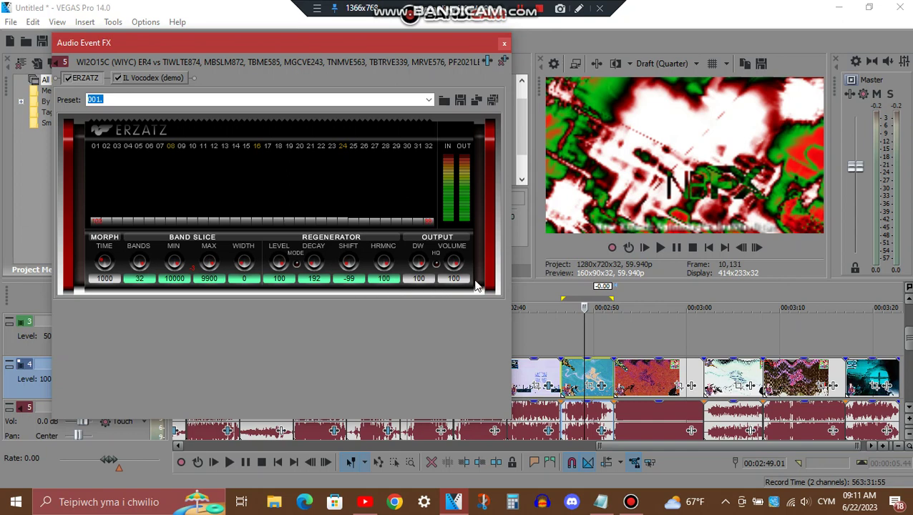
# - Examine the IL Vocodex settings of the SpinningWalesStarlight audio event, from the mixer down to the keyboard
pyautogui.click(158, 79)
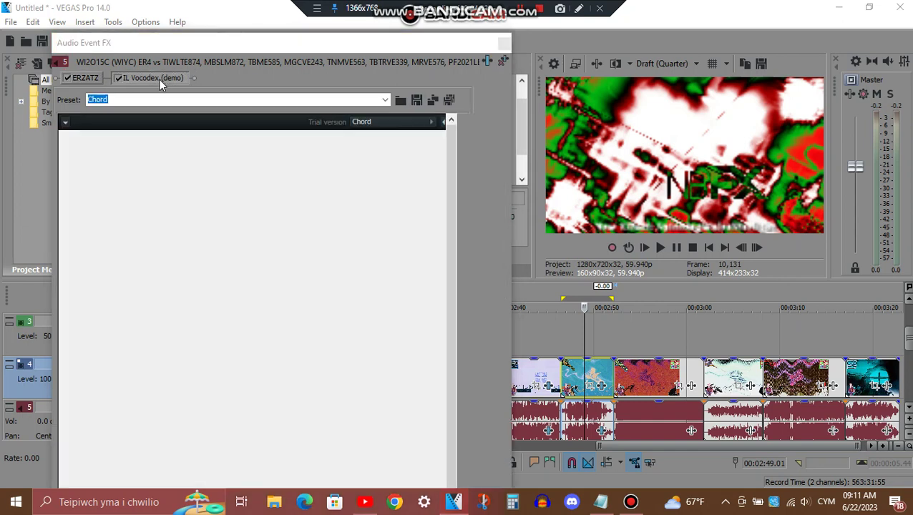
pyautogui.click(243, 45)
pyautogui.moveTo(243, 44)
pyautogui.mouseDown()
pyautogui.moveTo(253, 204)
pyautogui.moveTo(249, 53)
pyautogui.mouseUp()
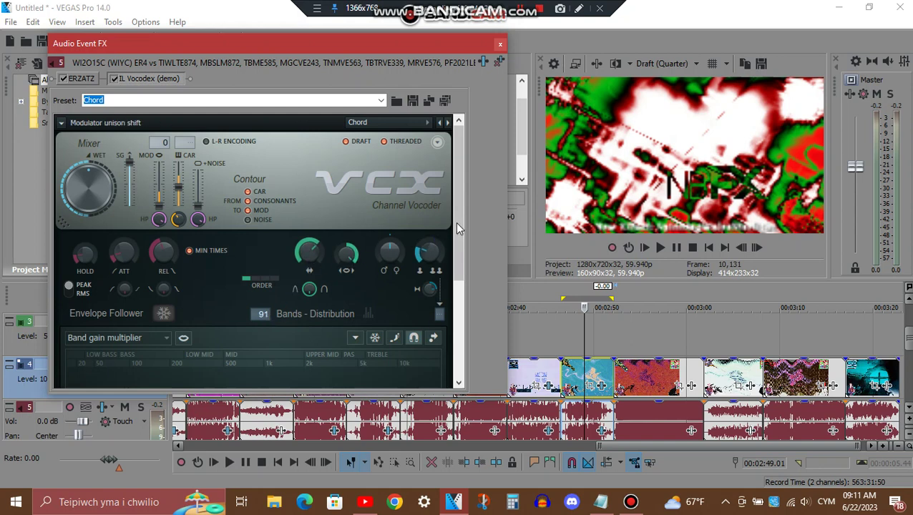
pyautogui.moveTo(457, 221); pyautogui.dragTo(462, 354)
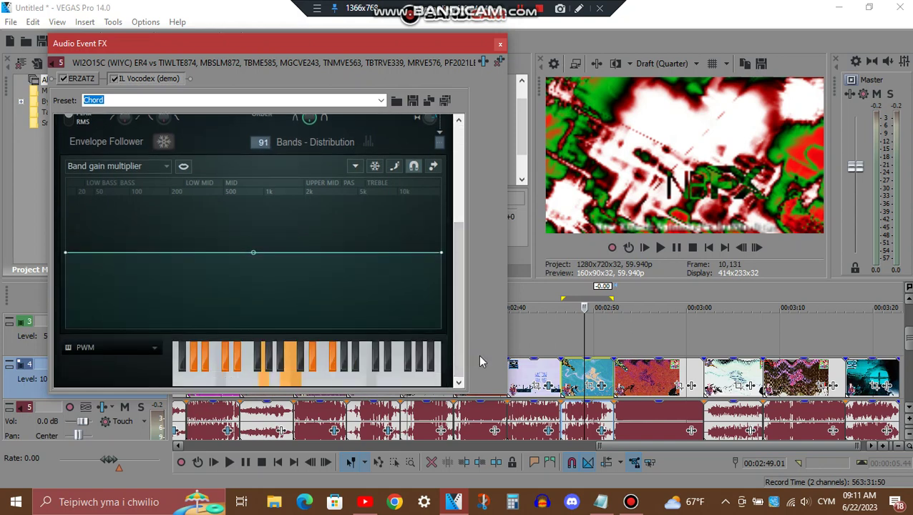